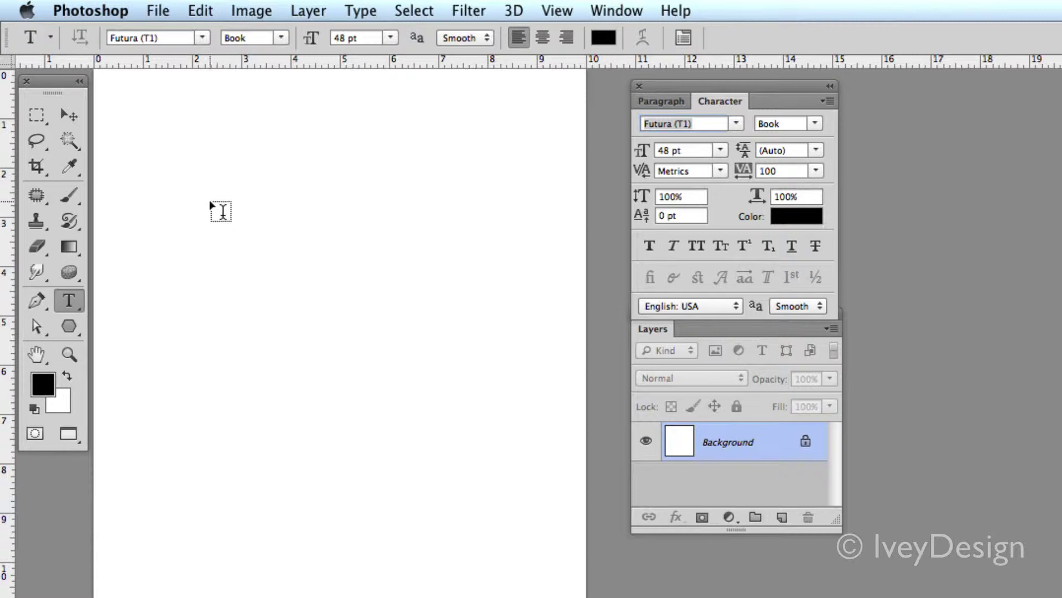
# Add point text reading "Butterfly", "in the", "Sky" on three separate lines in the upper part of the page, and commit it.
pyautogui.click(223, 208)
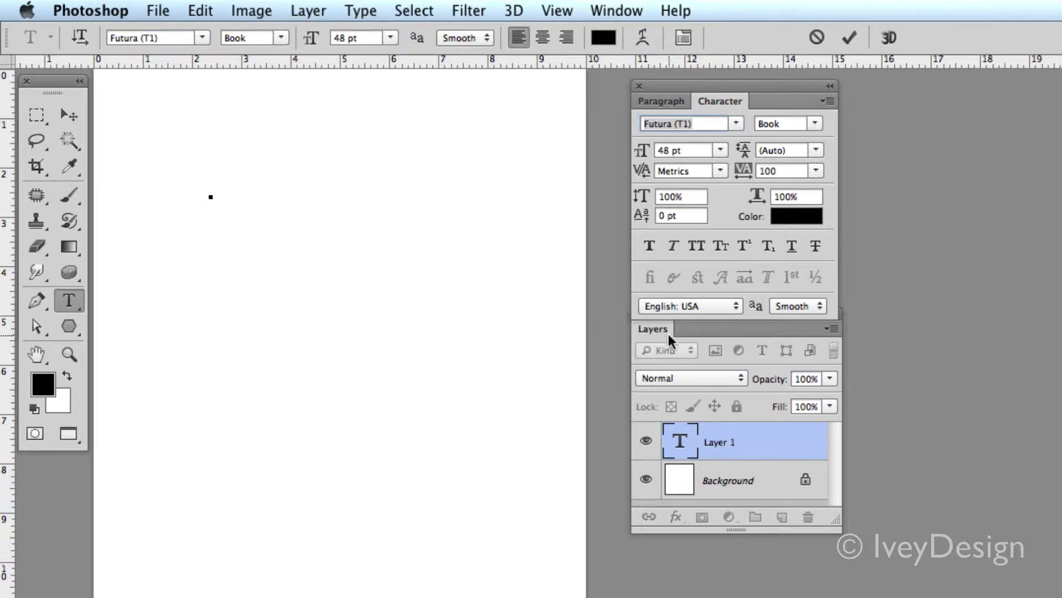
pyautogui.moveTo(709, 332); pyautogui.dragTo(710, 331)
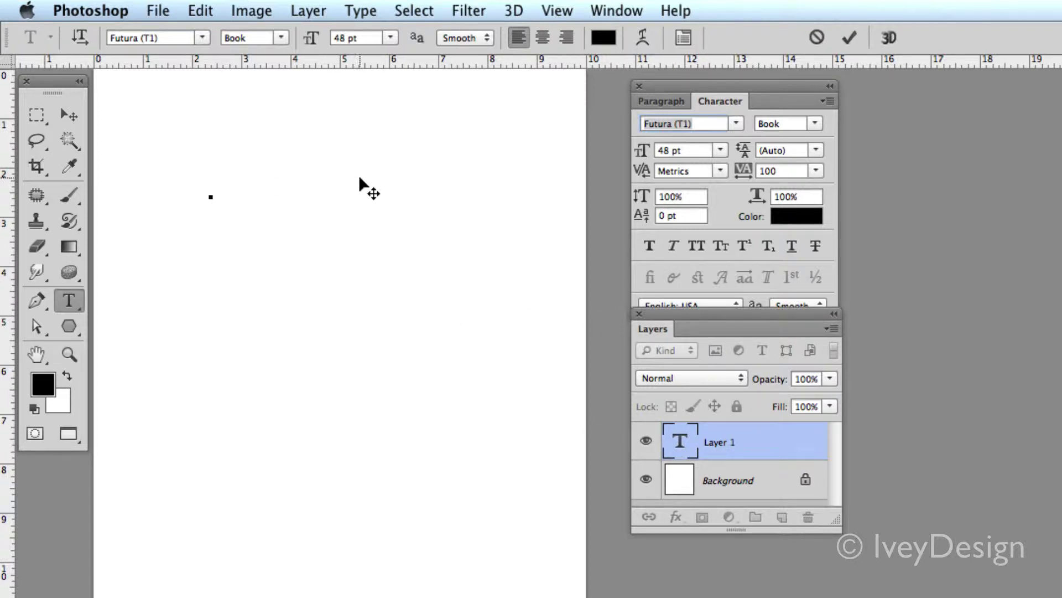
pyautogui.write('Butterfly')
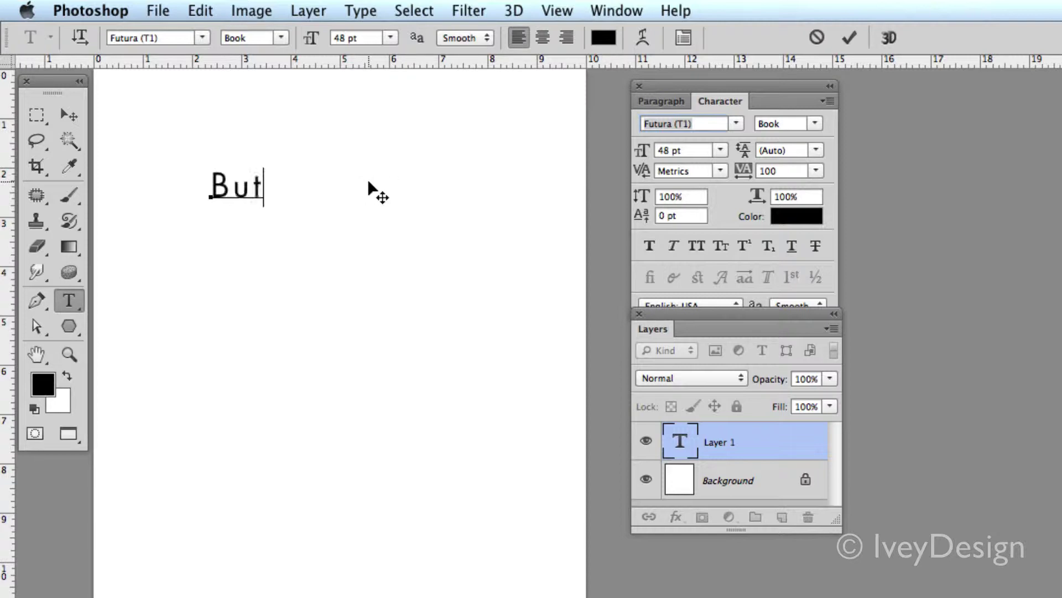
pyautogui.press('Return')
pyautogui.write('i  the')
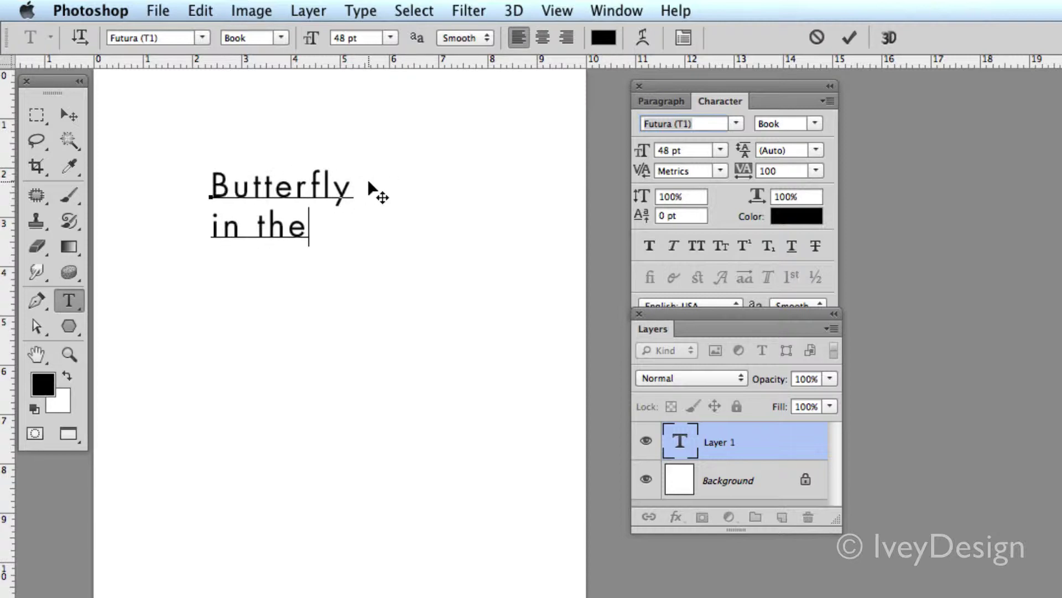
pyautogui.press('Return')
pyautogui.write('Sky')
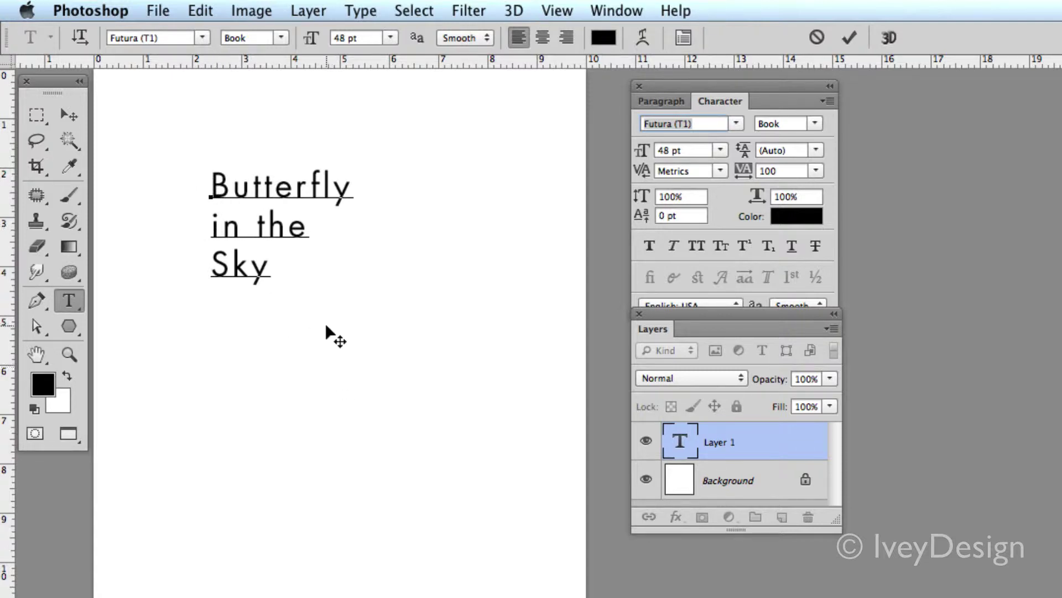
pyautogui.click(851, 40)
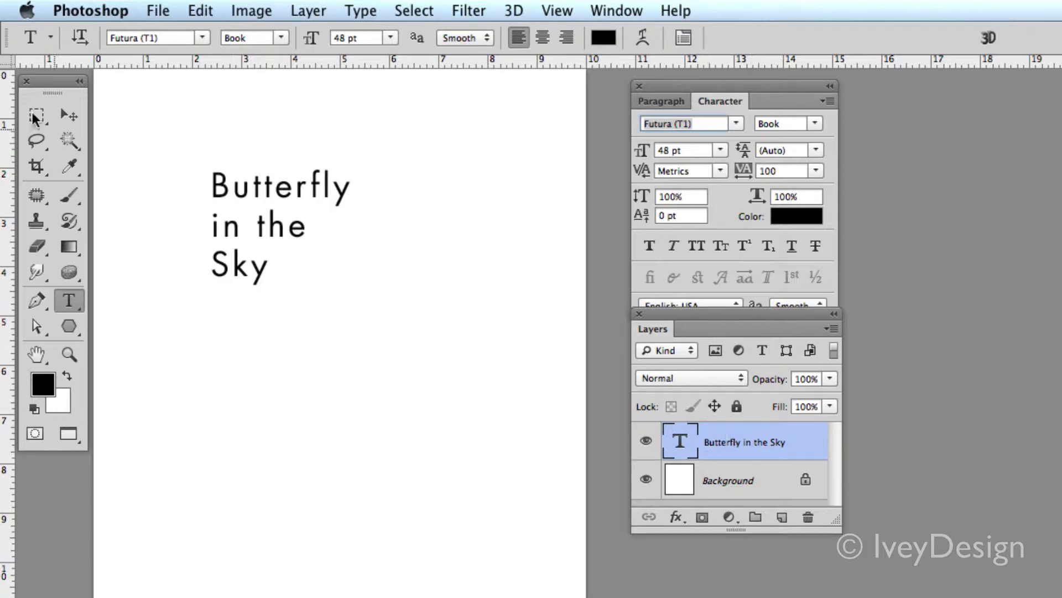
# Move the three-line text up and left, near the page's upper left corner, and deselect it.
pyautogui.click(69, 114)
pyautogui.moveTo(269, 197); pyautogui.dragTo(207, 125)
pyautogui.click(386, 286)
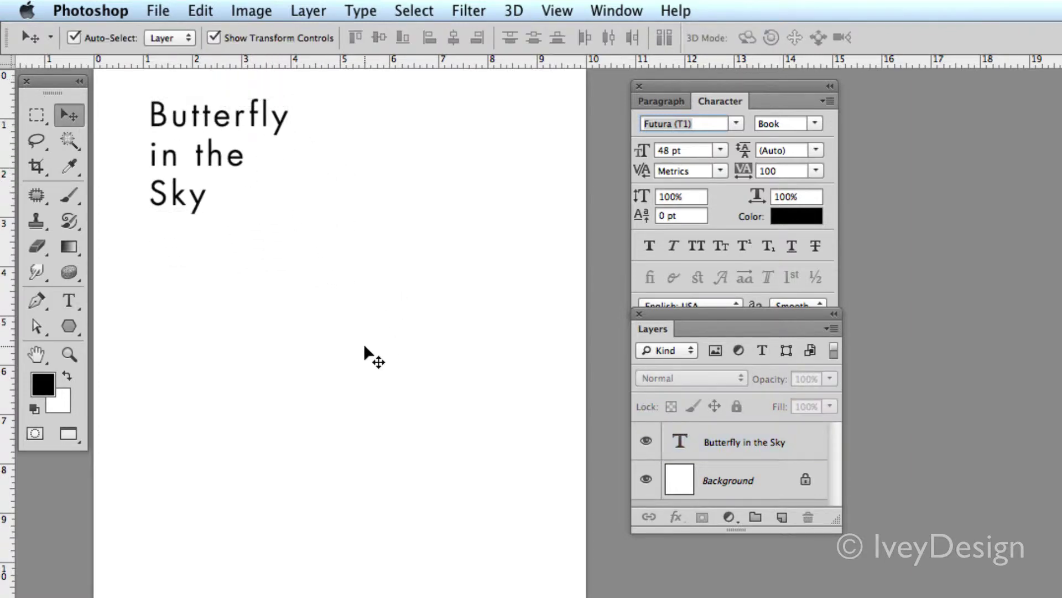
# Draw a paragraph text box below the existing text and enter "Butterfly in the Sky" in it.
pyautogui.click(68, 300)
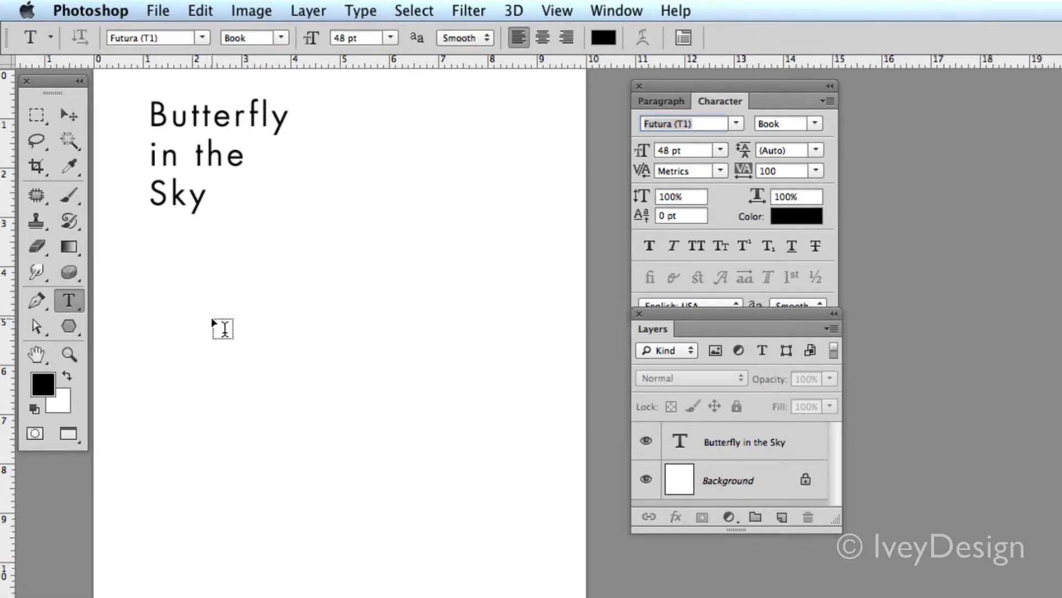
pyautogui.moveTo(187, 288); pyautogui.dragTo(339, 429)
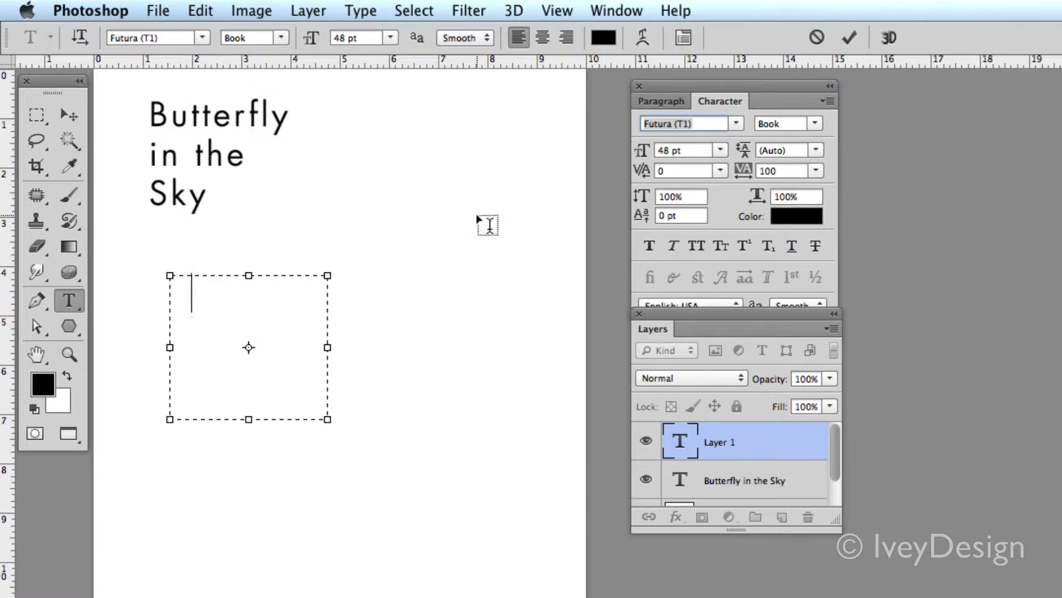
pyautogui.write('Butterfly in the Sky')
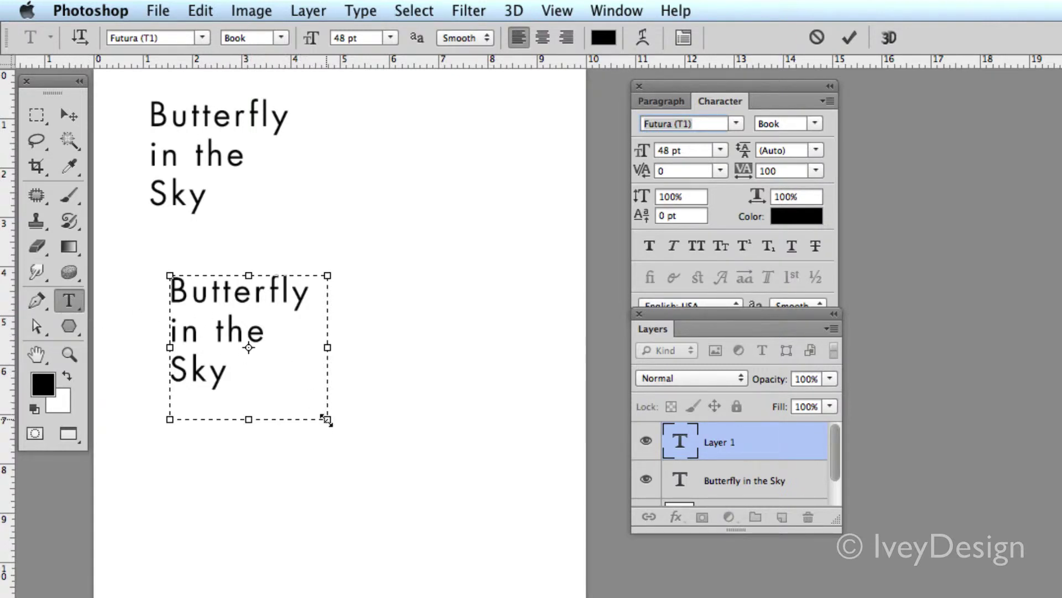
# Try a wider and a smaller text box, settle on a width that wraps the text after "in", and commit it.
pyautogui.moveTo(327, 419); pyautogui.dragTo(509, 432)
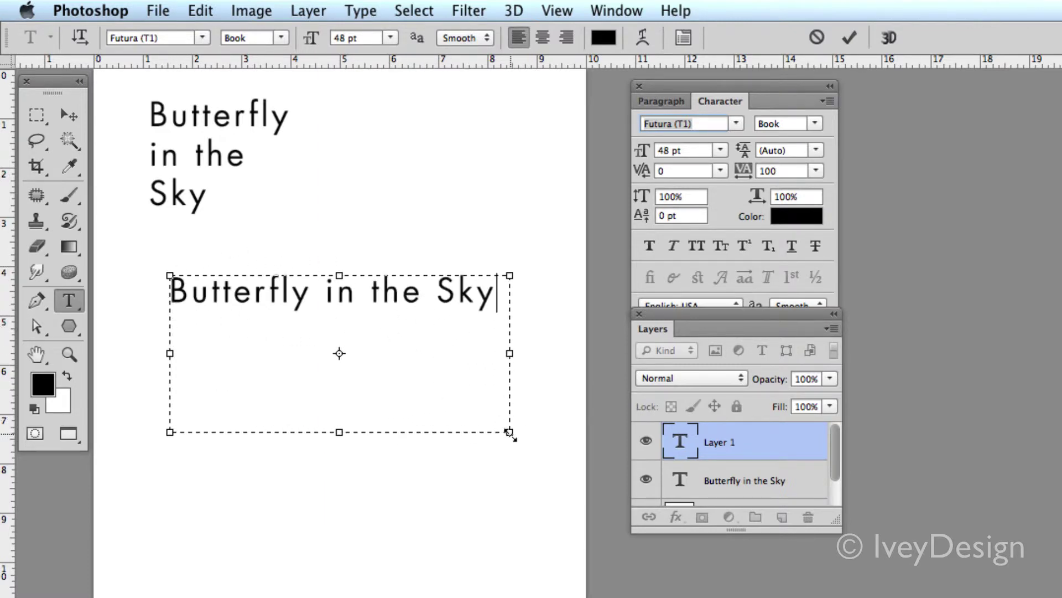
pyautogui.moveTo(509, 432); pyautogui.dragTo(265, 369)
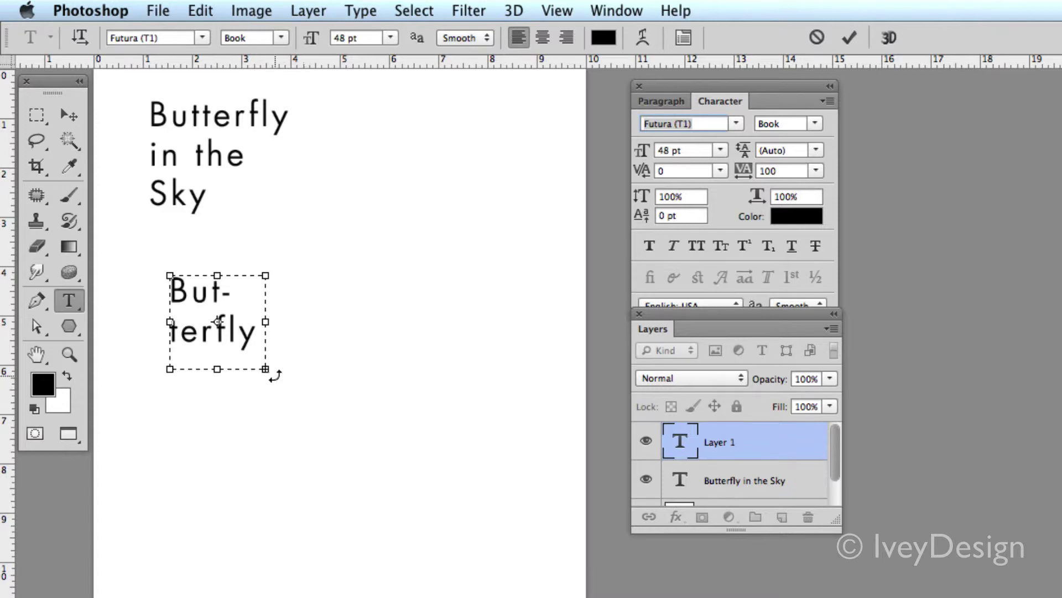
pyautogui.moveTo(266, 368); pyautogui.dragTo(386, 428)
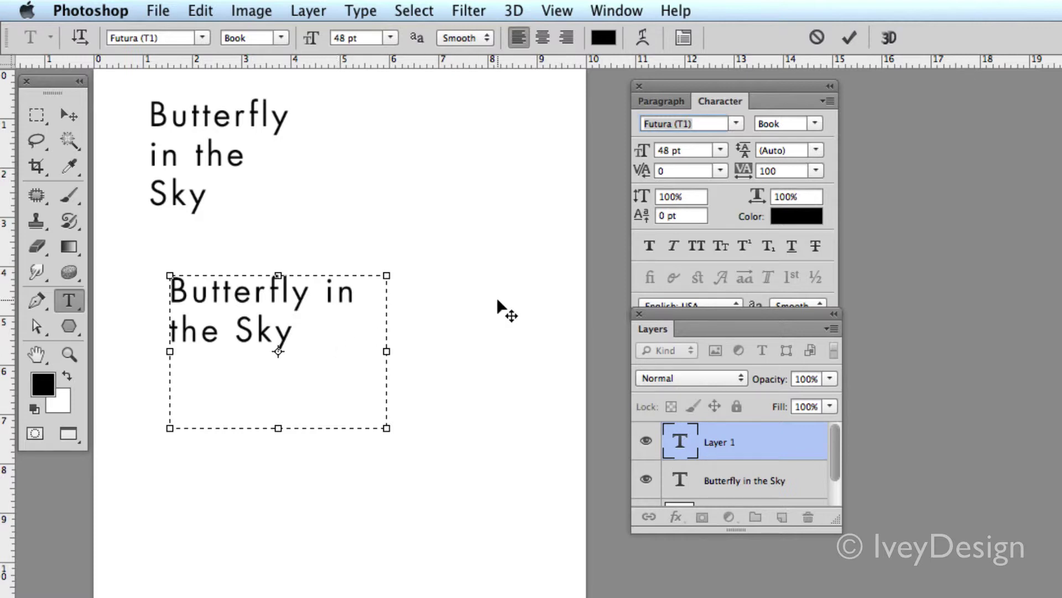
pyautogui.click(850, 39)
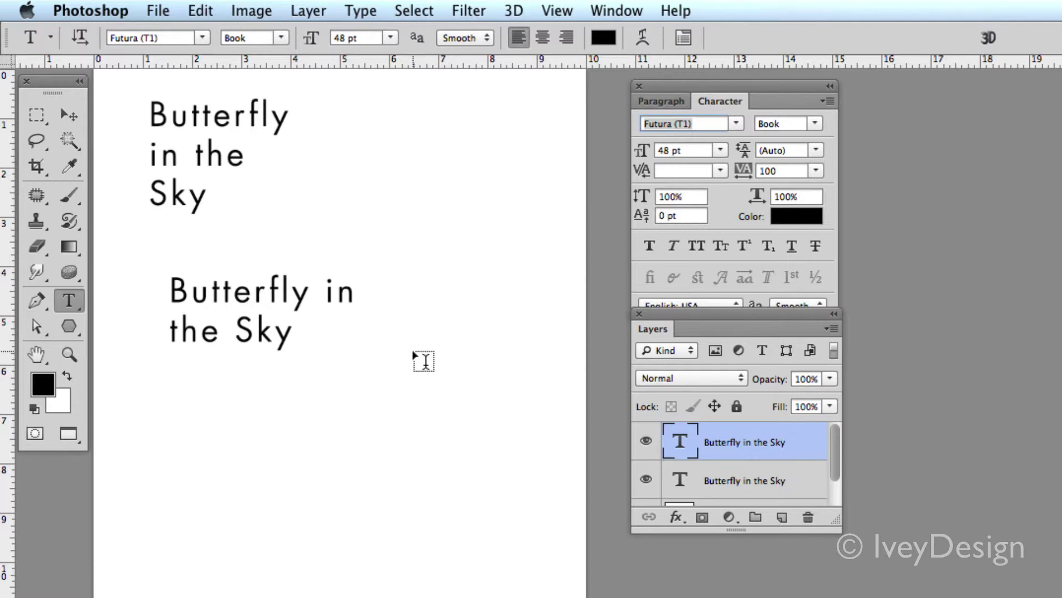
# Move the paragraph text slightly down and right, then try scaling it with the transform controls and cancel the scaling.
pyautogui.click(69, 114)
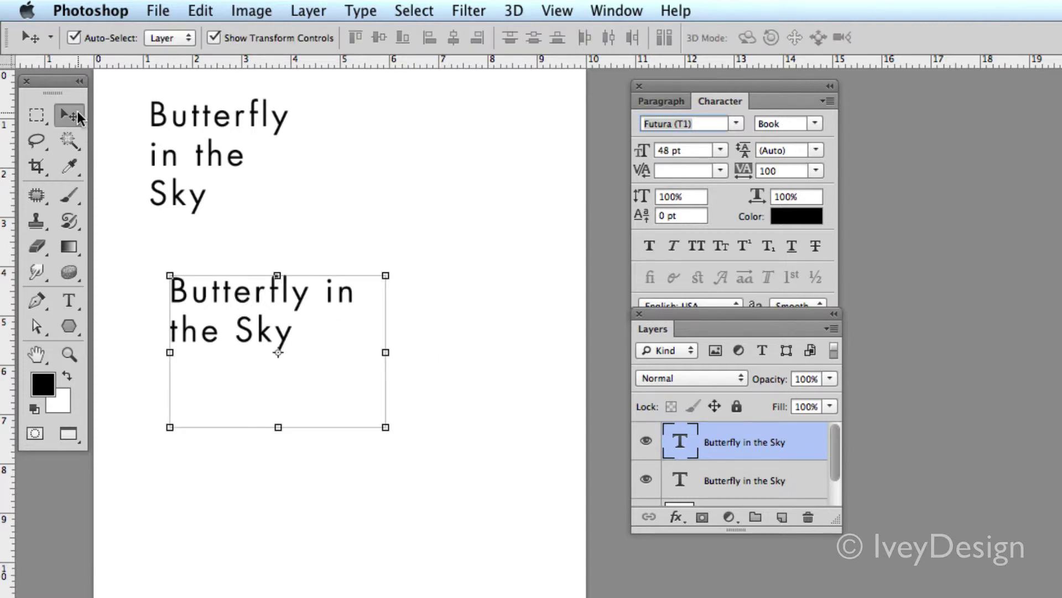
pyautogui.moveTo(244, 304); pyautogui.dragTo(269, 317)
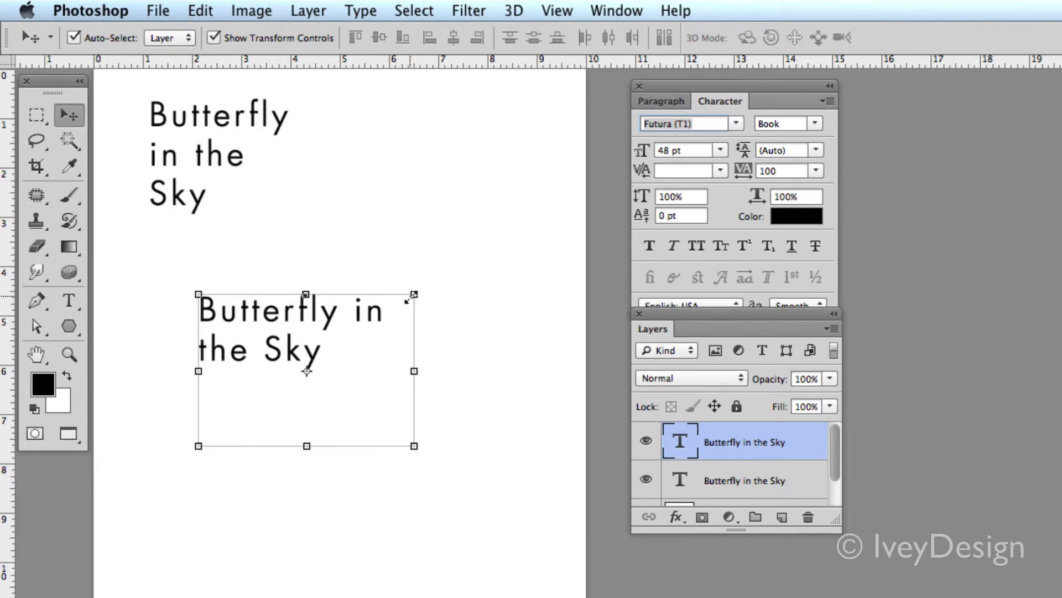
pyautogui.moveTo(414, 294); pyautogui.dragTo(388, 283)
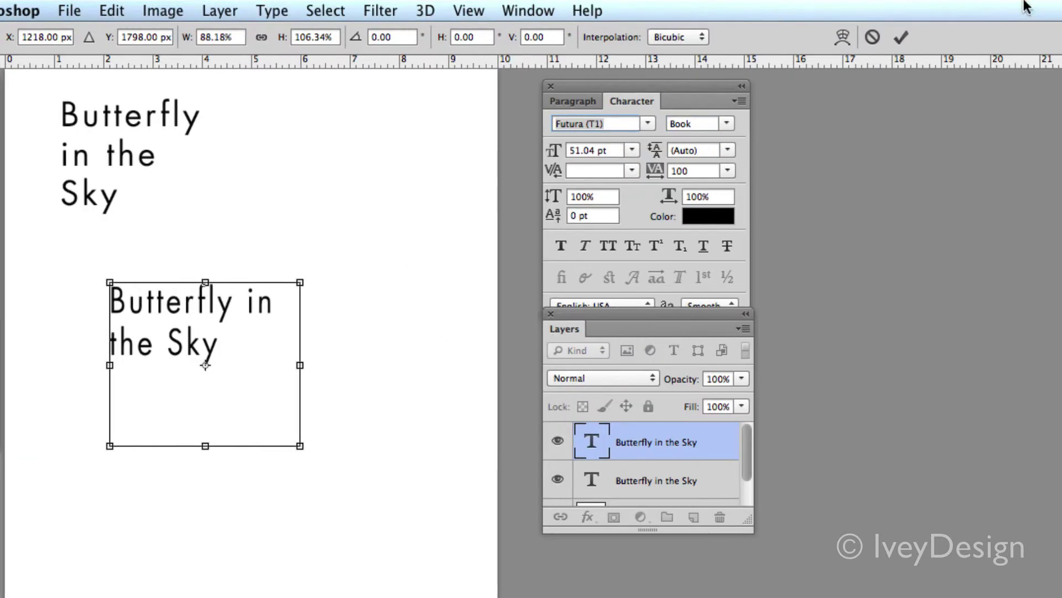
pyautogui.press('Escape')
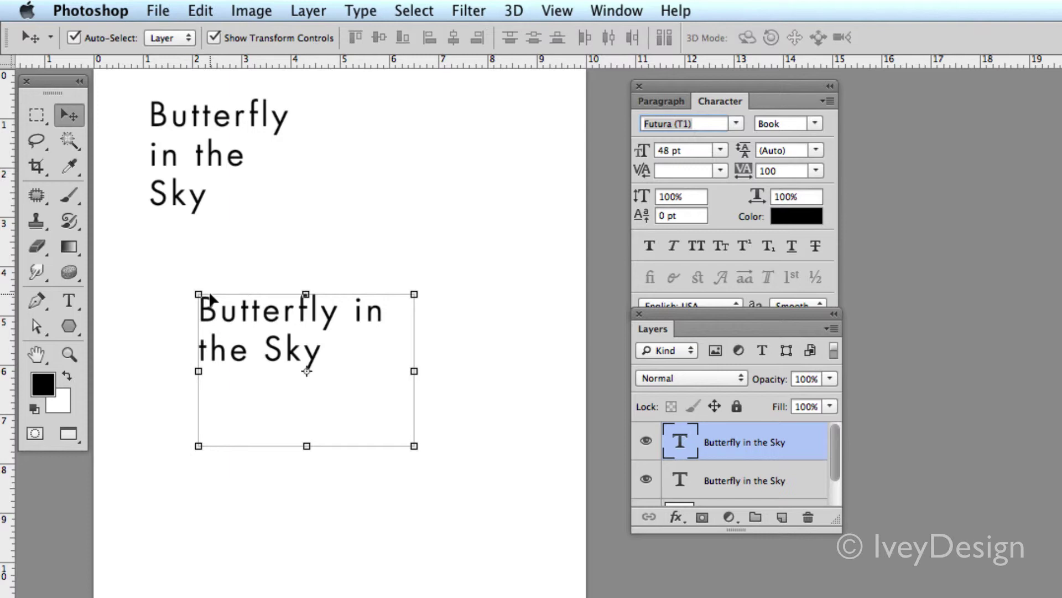
# Reopen the paragraph text for editing and narrow its box so the words wrap onto three lines.
pyautogui.click(69, 304)
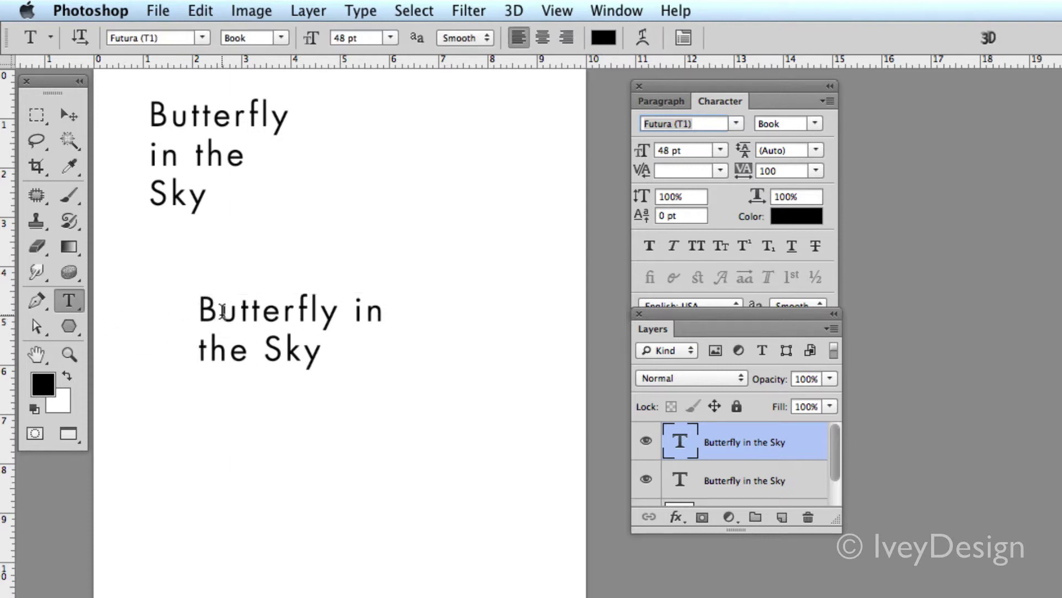
pyautogui.click(206, 307)
pyautogui.moveTo(206, 307); pyautogui.dragTo(281, 312)
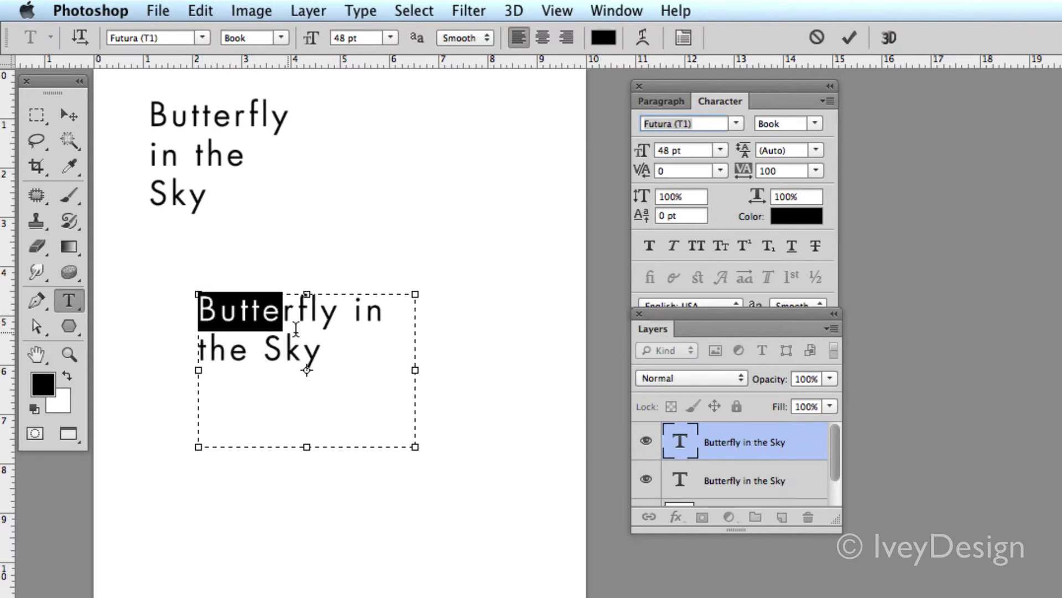
pyautogui.click(275, 313)
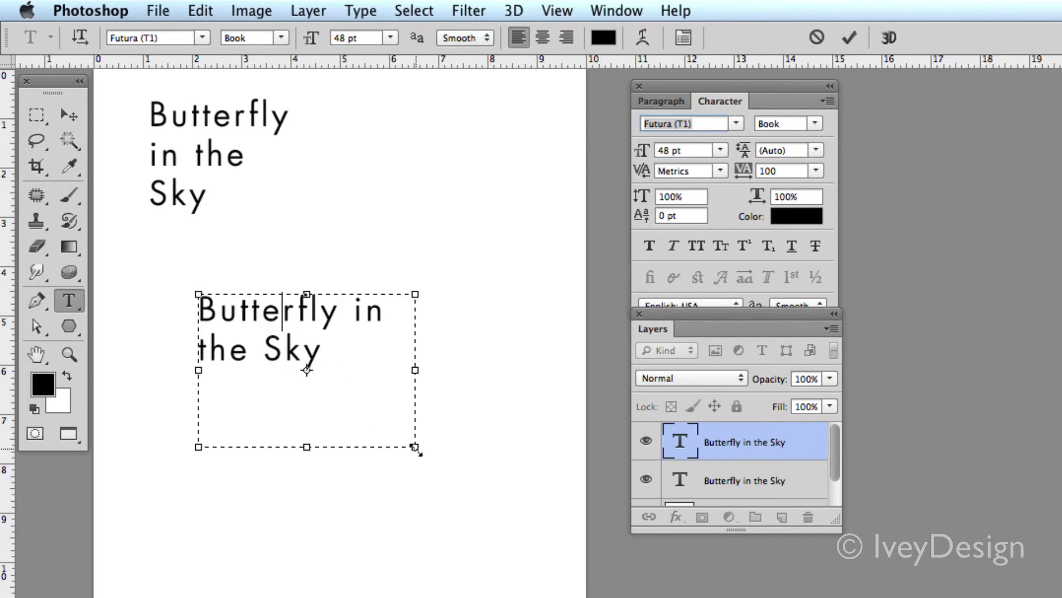
pyautogui.moveTo(415, 447); pyautogui.dragTo(356, 427)
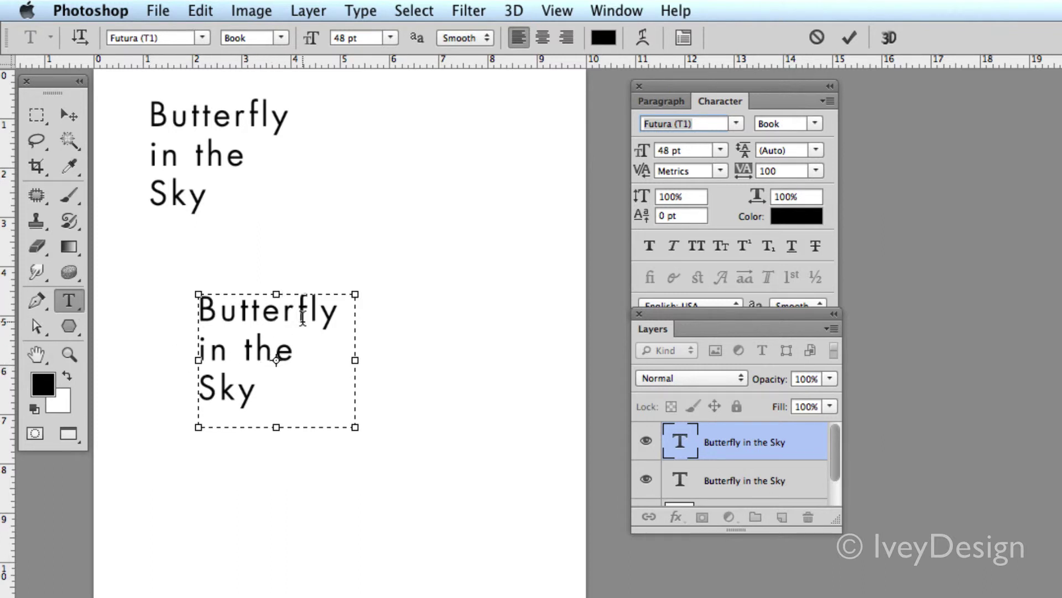
# Select all the words in the paragraph text box and set their font to Garton.
pyautogui.click(244, 390)
pyautogui.moveTo(244, 390); pyautogui.dragTo(200, 308)
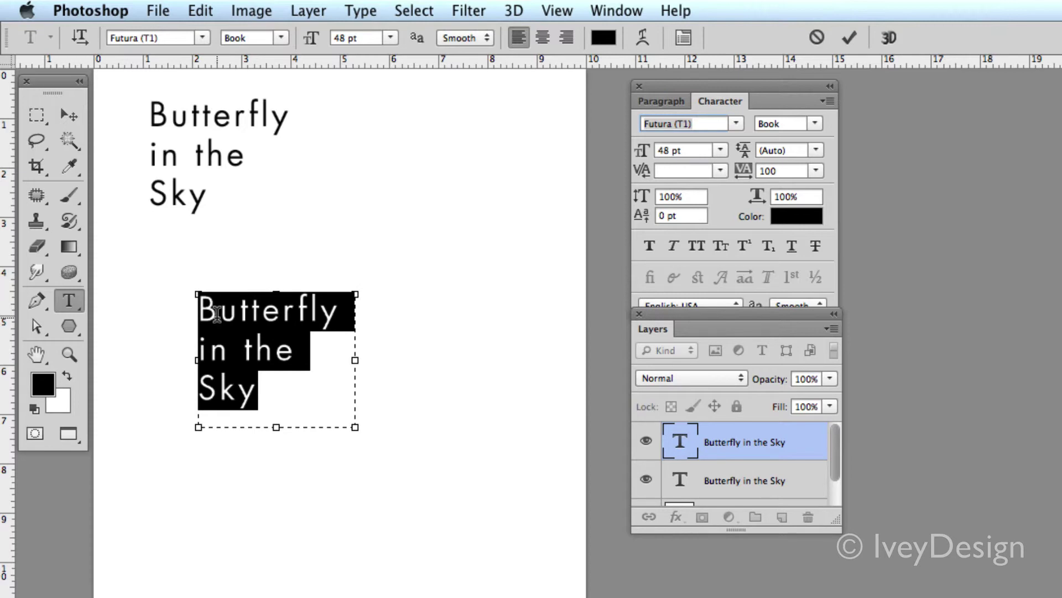
pyautogui.click(203, 37)
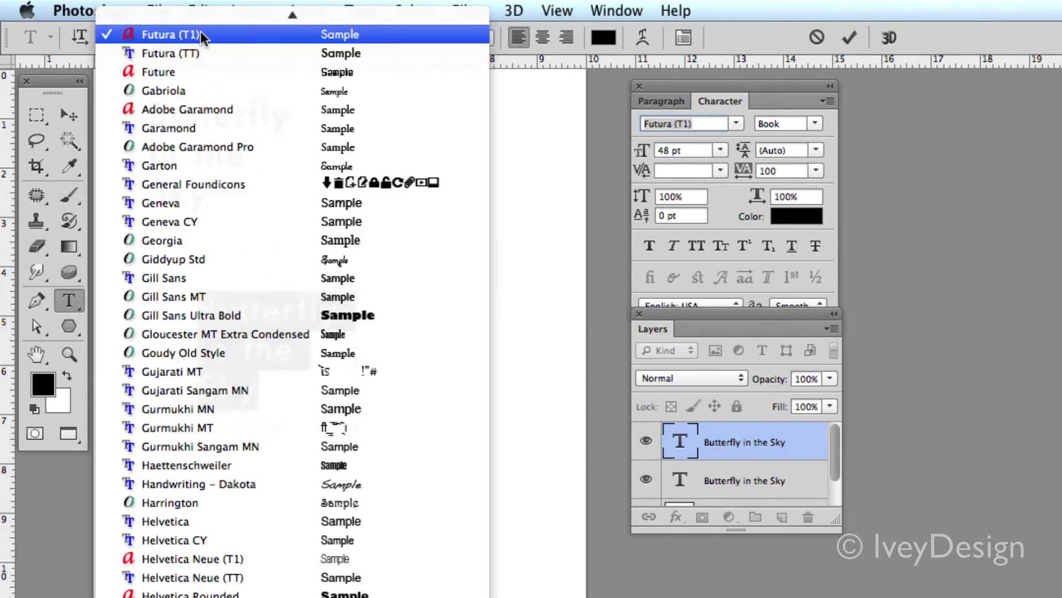
pyautogui.click(341, 169)
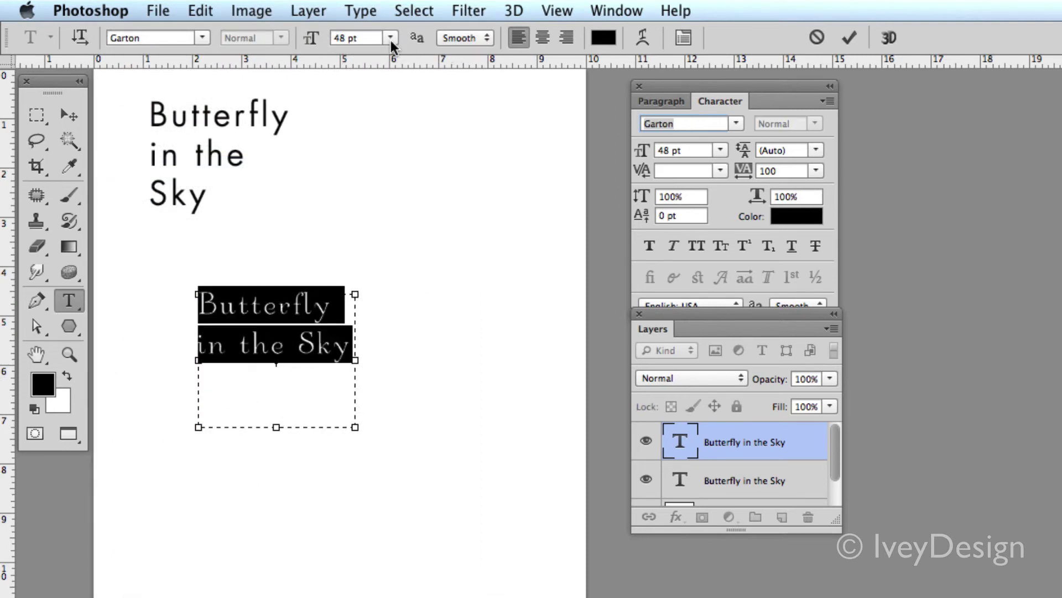
# Try the selected paragraph text at 14 pt and set its size back to 48 pt.
pyautogui.click(391, 38)
pyautogui.click(378, 148)
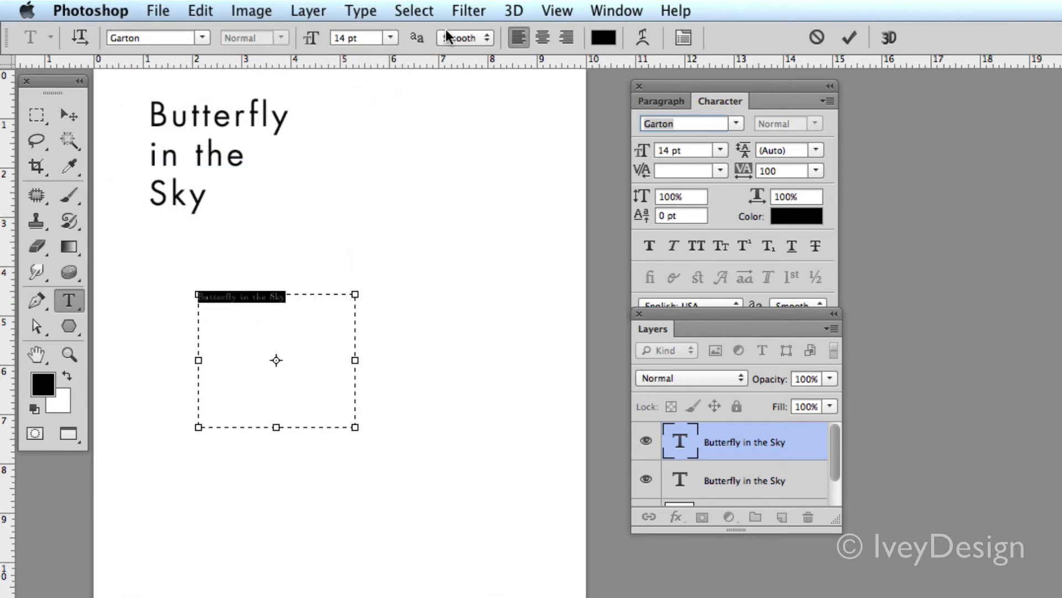
pyautogui.click(396, 37)
pyautogui.click(376, 217)
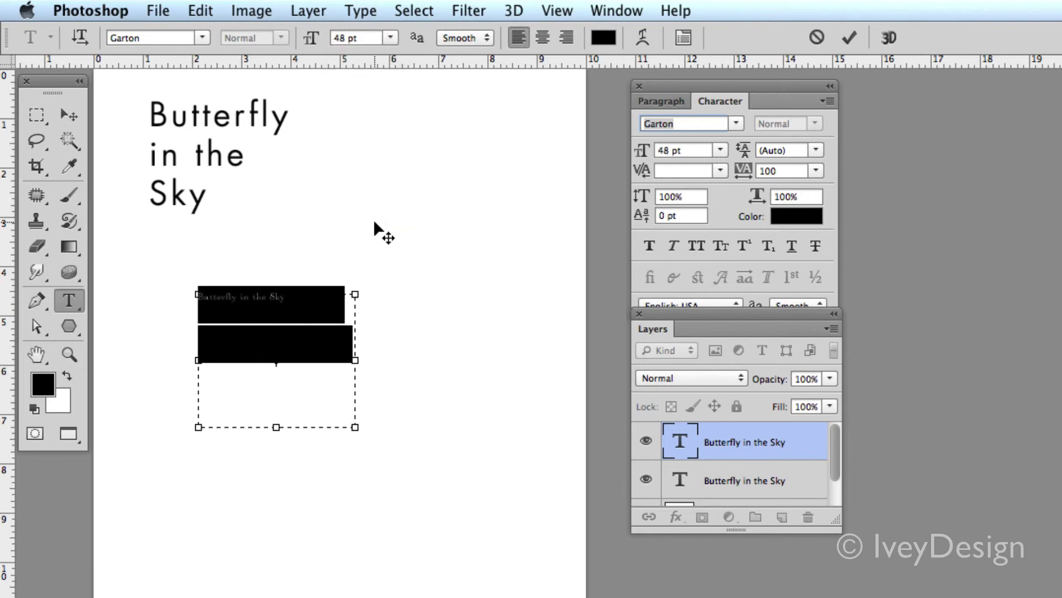
# Center the selected paragraph text, color it bright red, and commit the text edits.
pyautogui.click(542, 38)
pyautogui.click(604, 37)
pyautogui.click(443, 190)
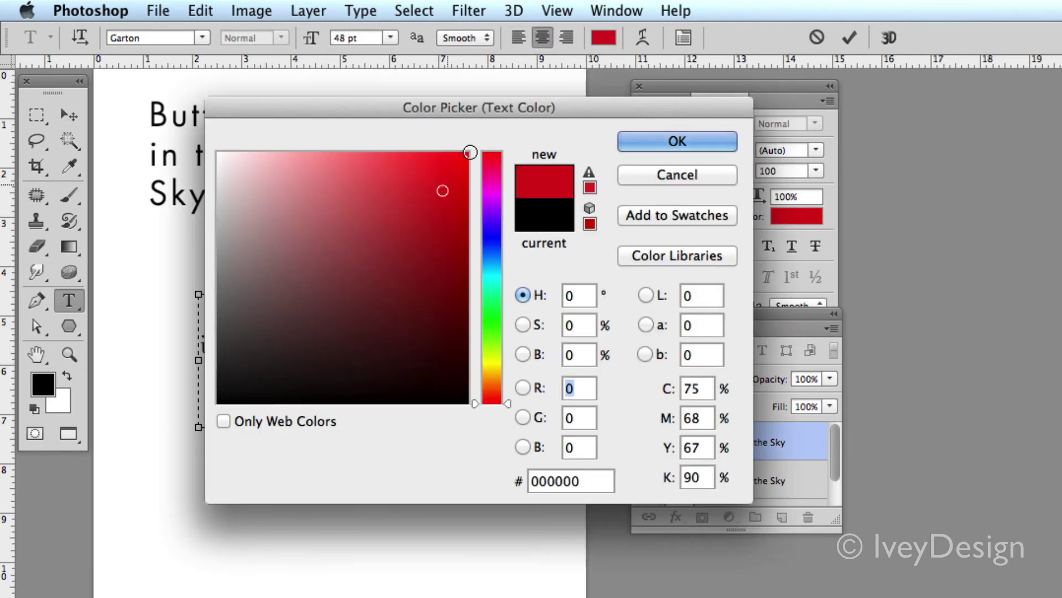
pyautogui.click(470, 151)
pyautogui.click(662, 145)
pyautogui.click(327, 331)
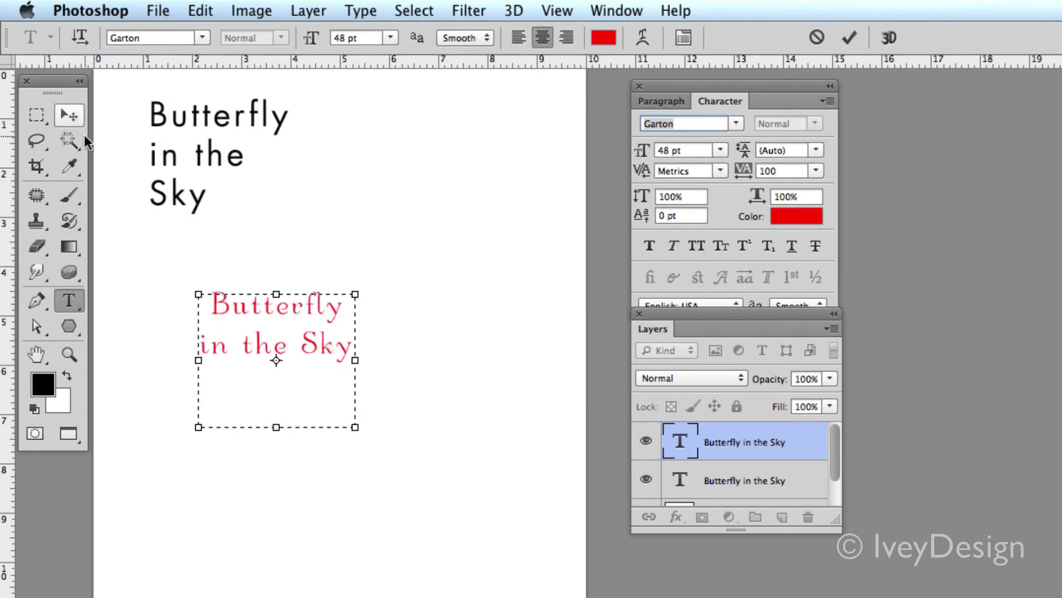
pyautogui.click(848, 37)
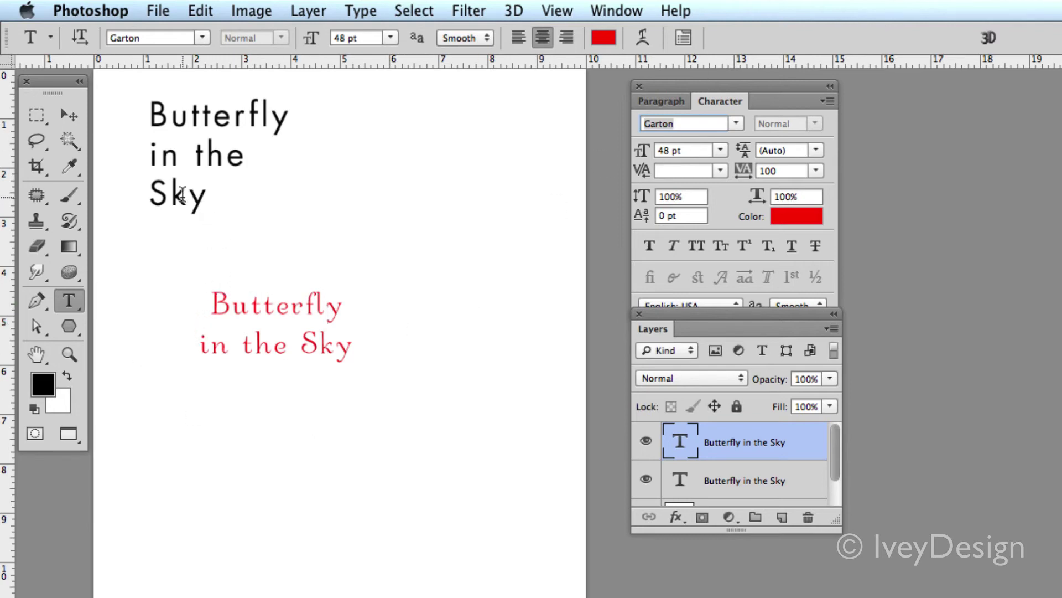
# Select the layer of the black three-line text and set its font to Garamond and its size to 6 pt.
pyautogui.click(757, 483)
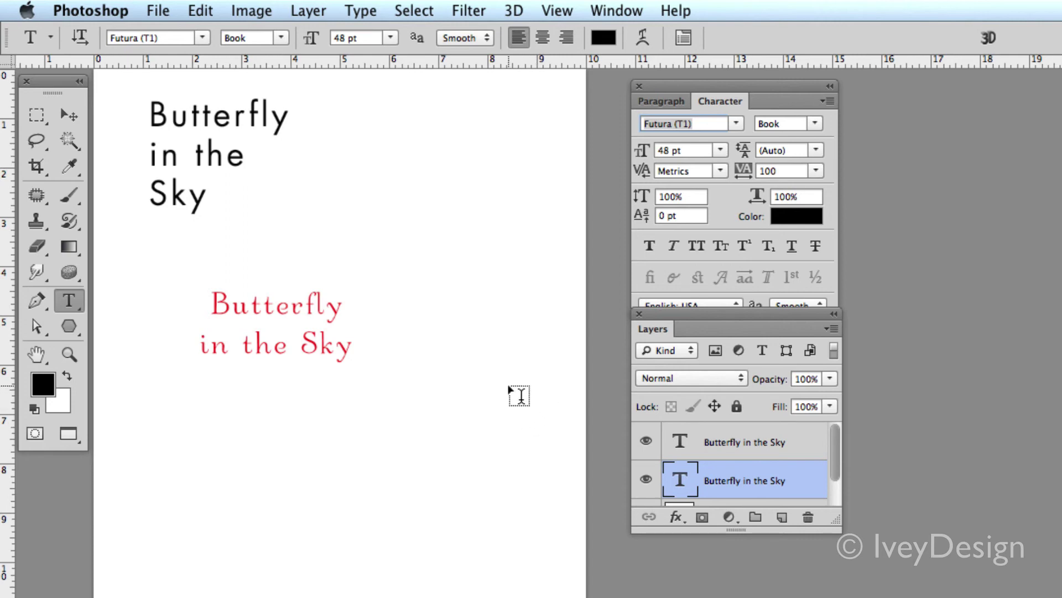
pyautogui.click(204, 38)
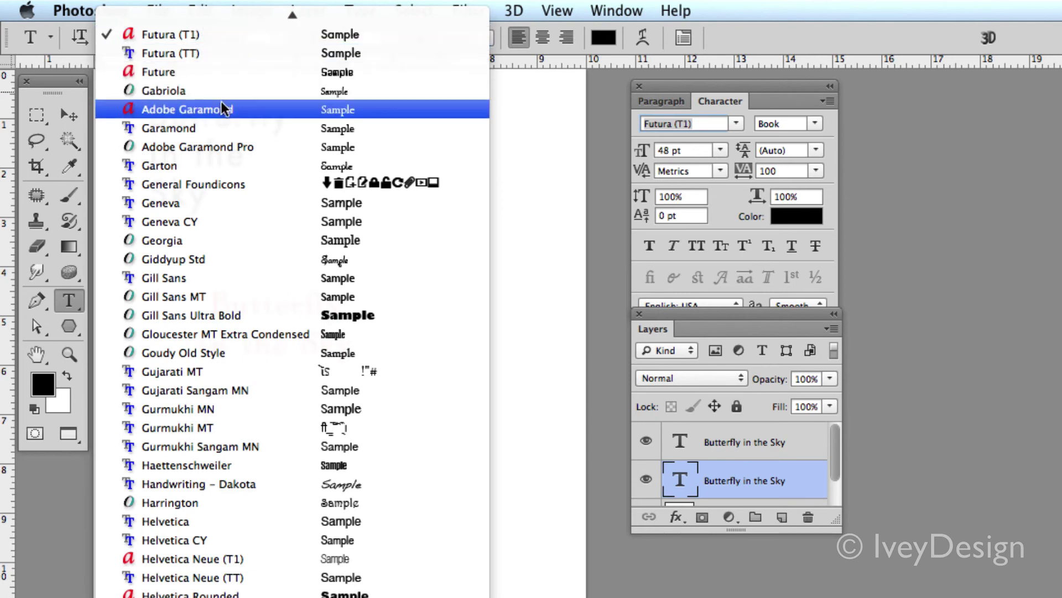
pyautogui.click(219, 130)
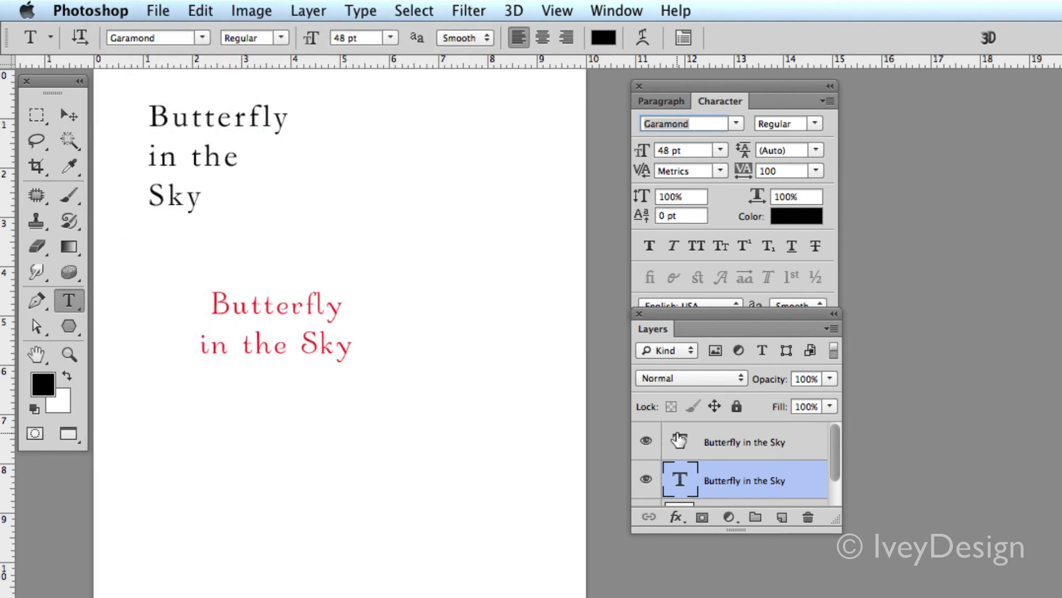
pyautogui.click(390, 38)
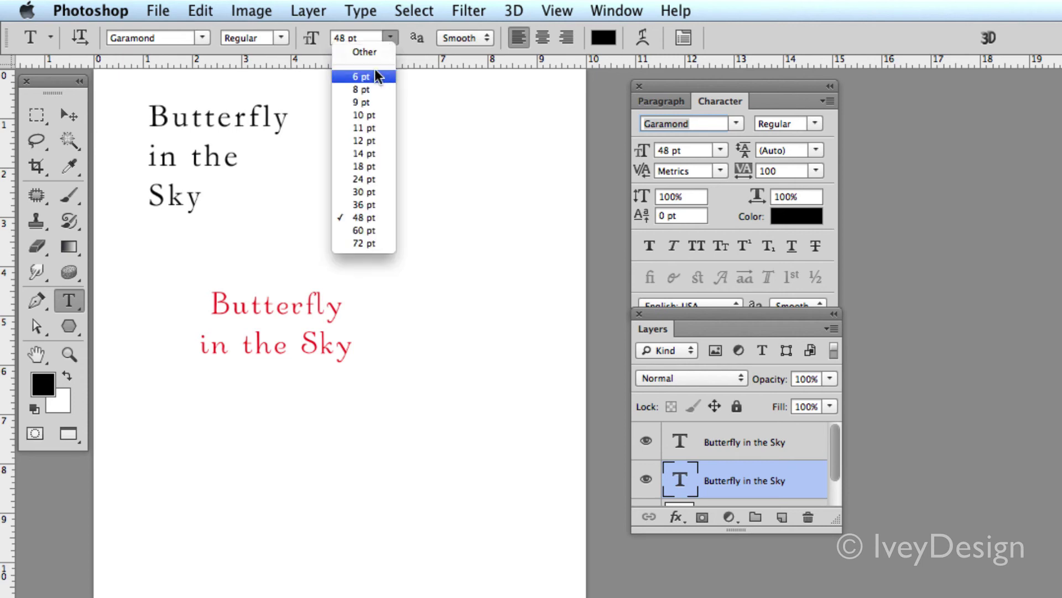
pyautogui.click(376, 74)
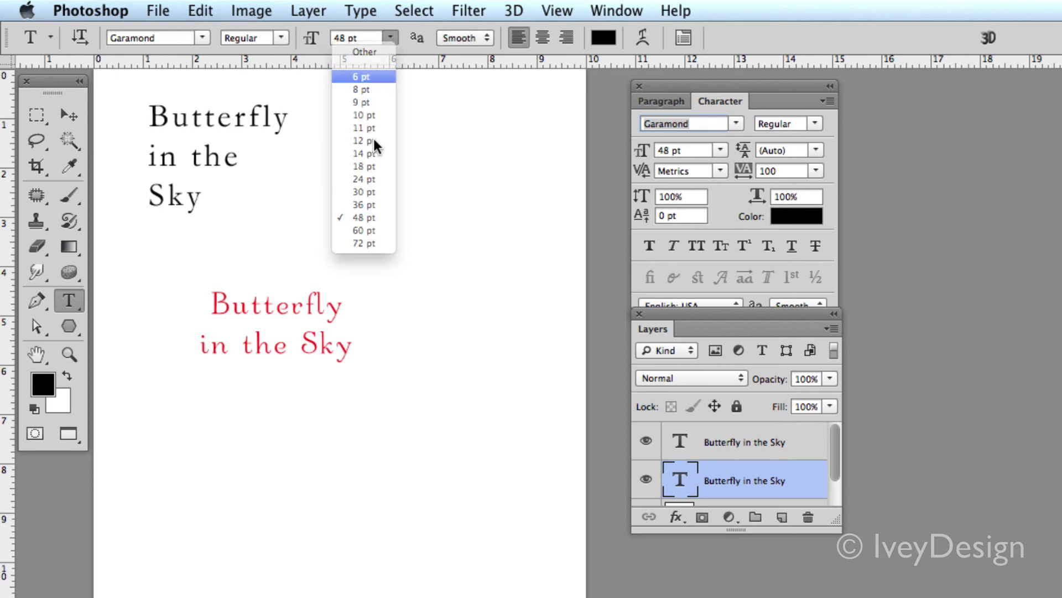
# Set the black three-line text layer to 72 pt and change its color to bright red.
pyautogui.click(391, 38)
pyautogui.click(381, 242)
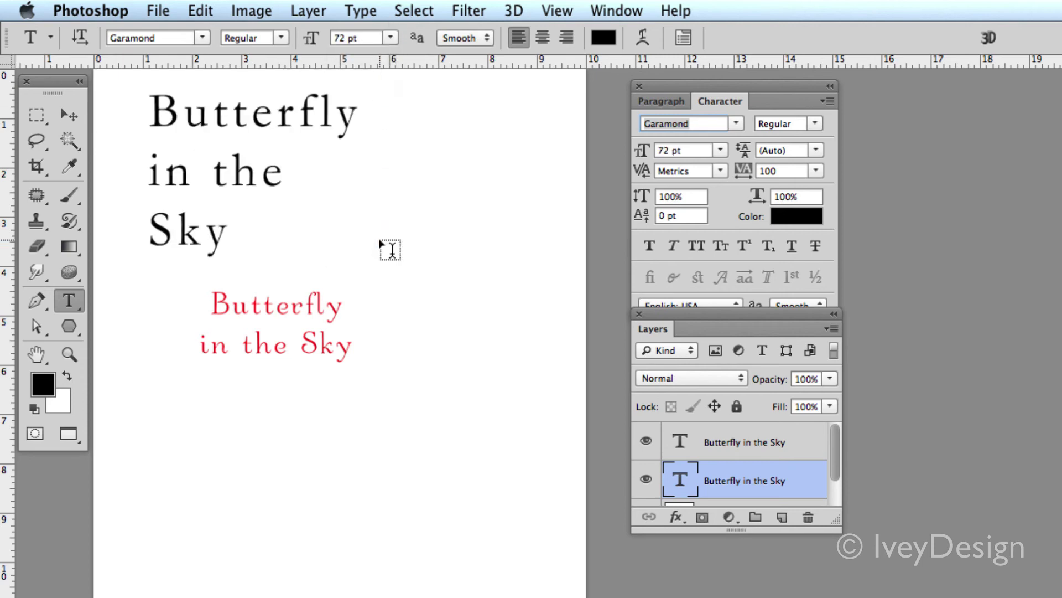
pyautogui.click(604, 37)
pyautogui.click(466, 191)
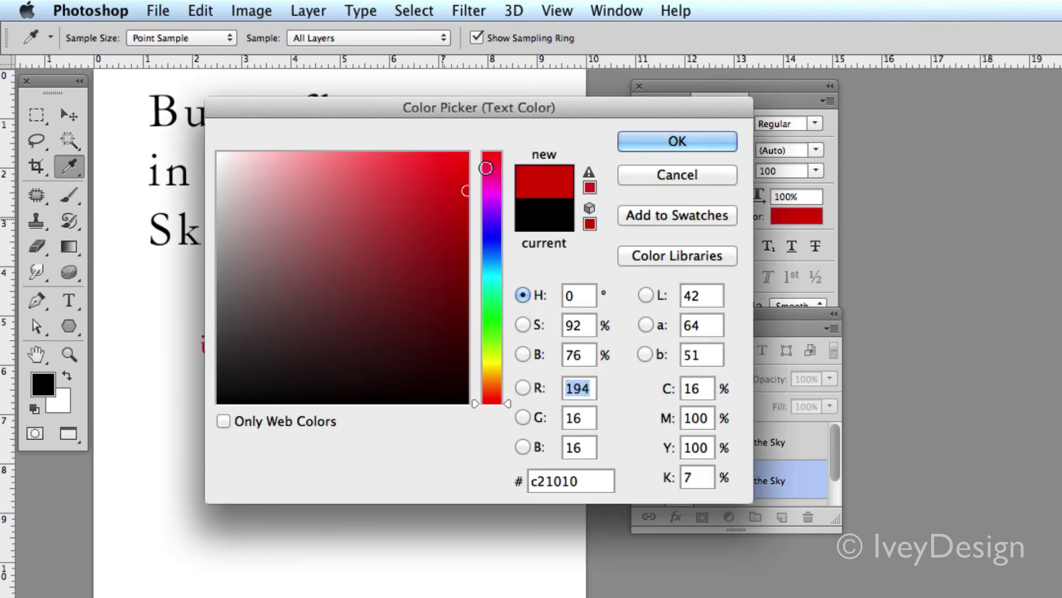
pyautogui.click(470, 152)
pyautogui.click(677, 141)
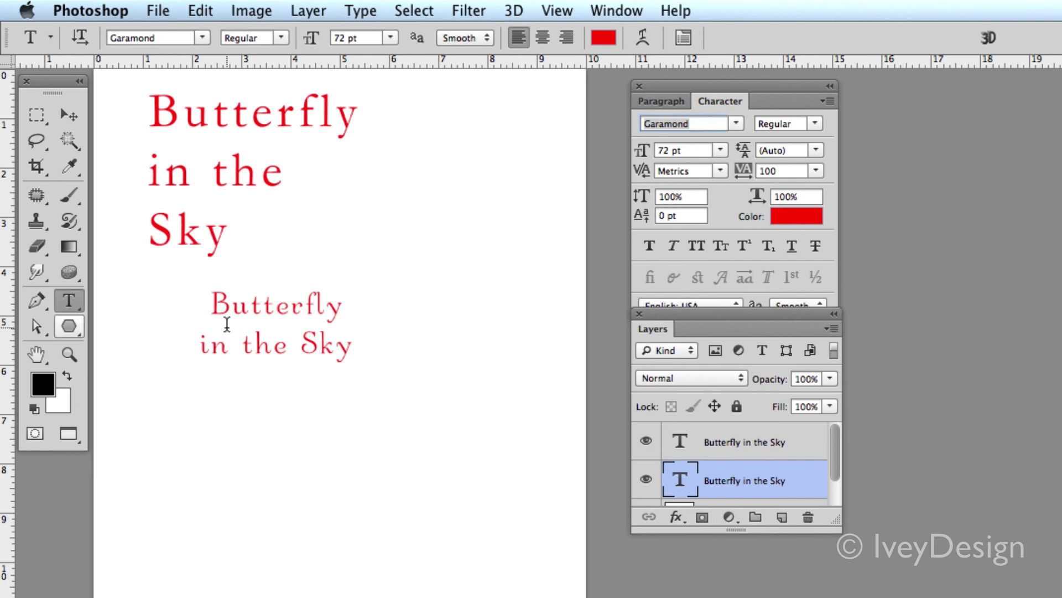
# Highlight all the words of the three-line text, and select the centered paragraph text's layer with the Move tool.
pyautogui.moveTo(150, 113); pyautogui.dragTo(226, 238)
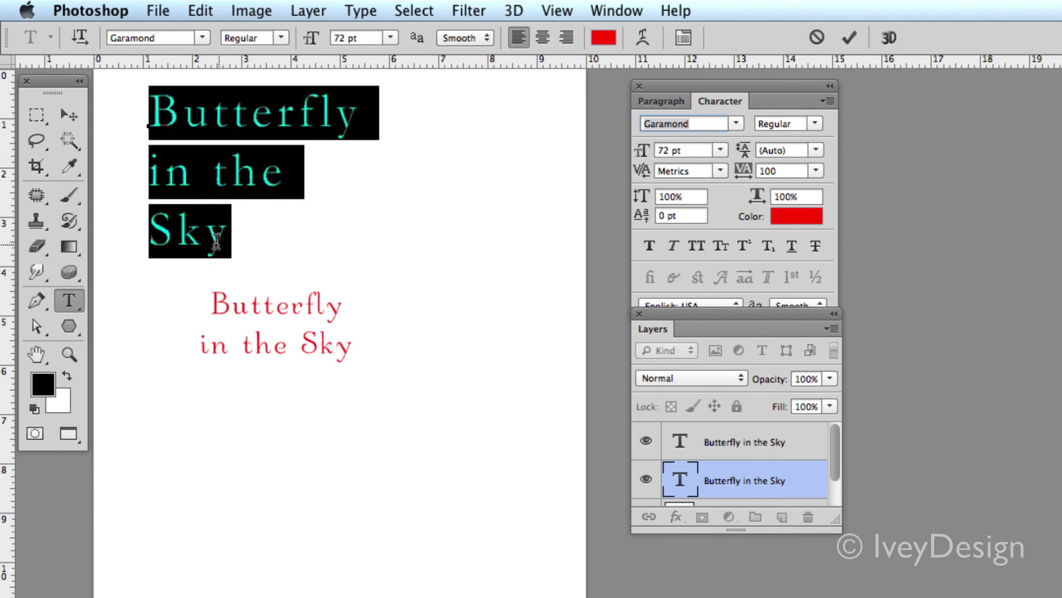
pyautogui.click(69, 115)
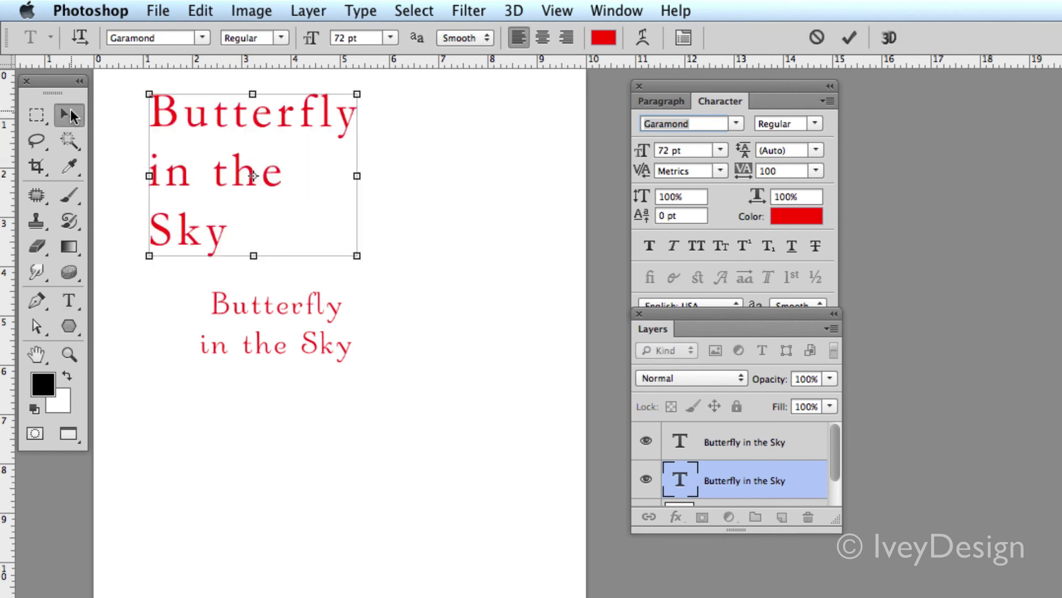
pyautogui.click(736, 452)
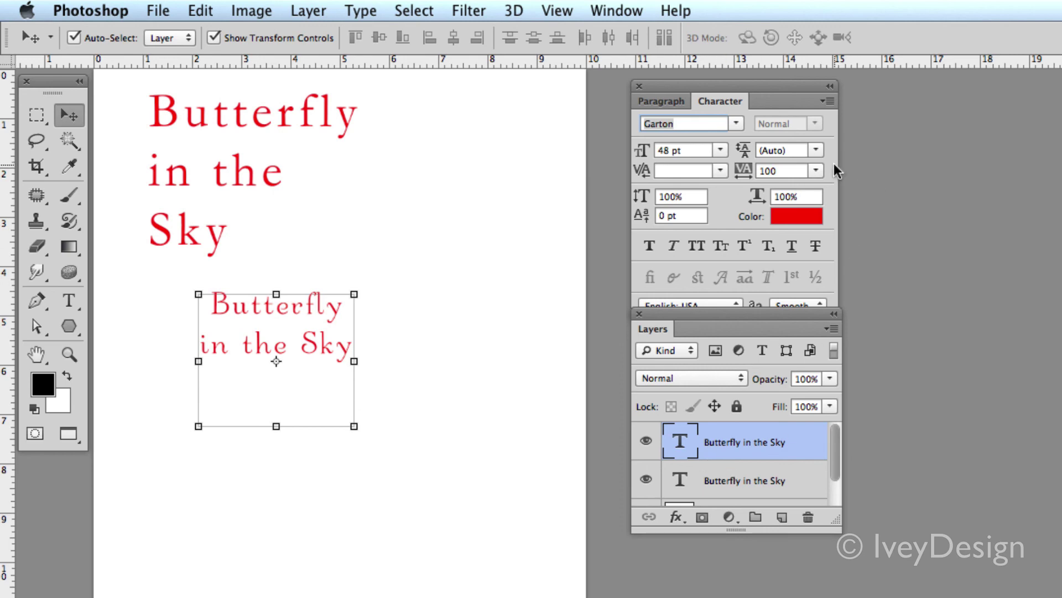